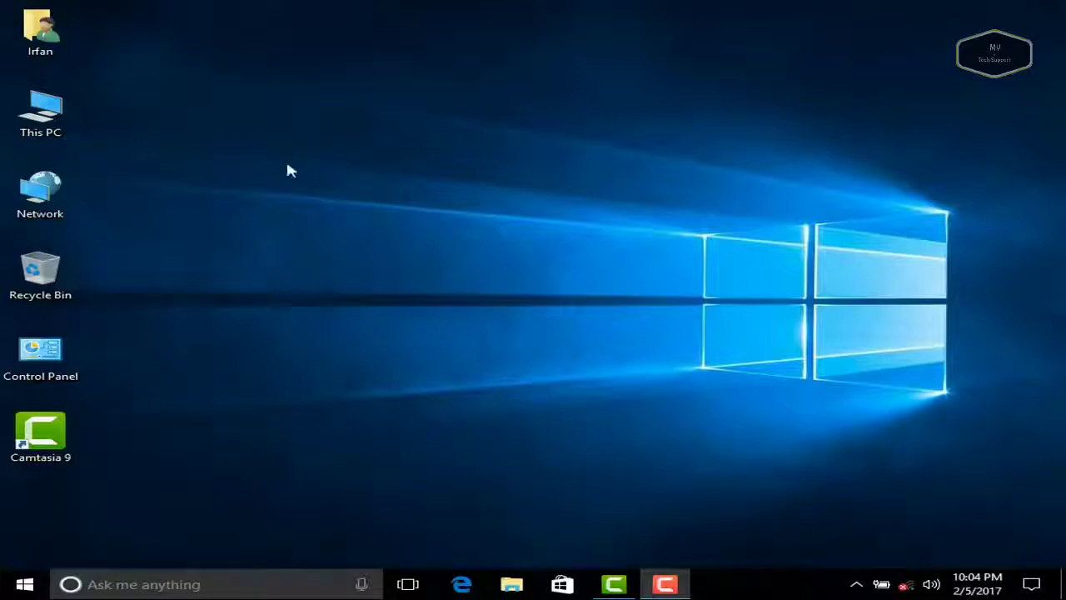
{"action": "right_click", "coordinate": [287, 166]}
{"action": "left_click", "coordinate": [312, 210]}
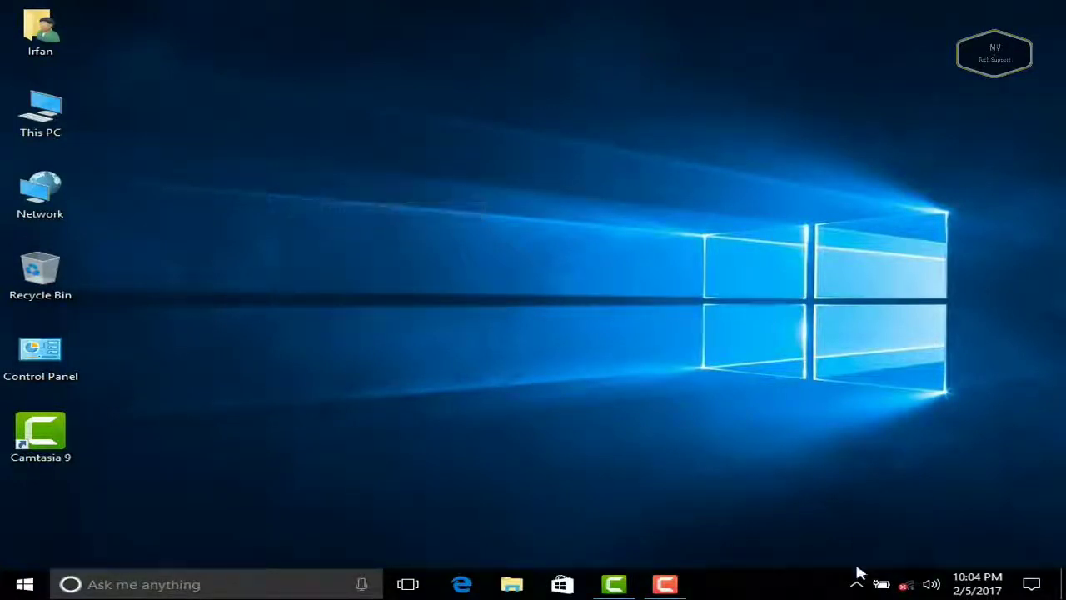
{"action": "left_click", "coordinate": [857, 584]}
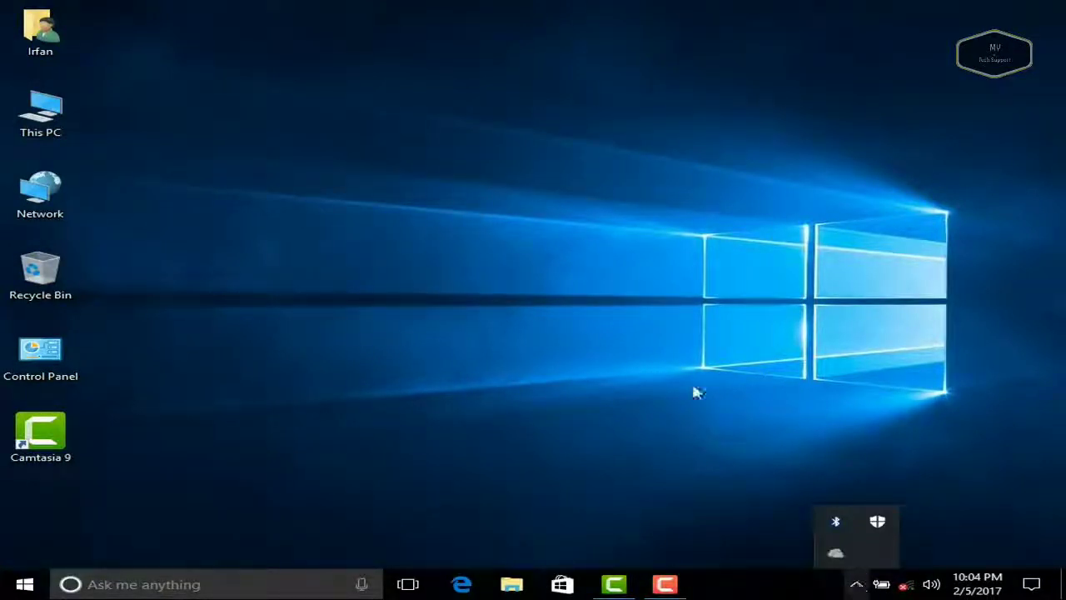
{"action": "left_click", "coordinate": [508, 341]}
- Open the desktop's display settings and check the available screen orientations, keeping Landscape
{"action": "right_click", "coordinate": [507, 341]}
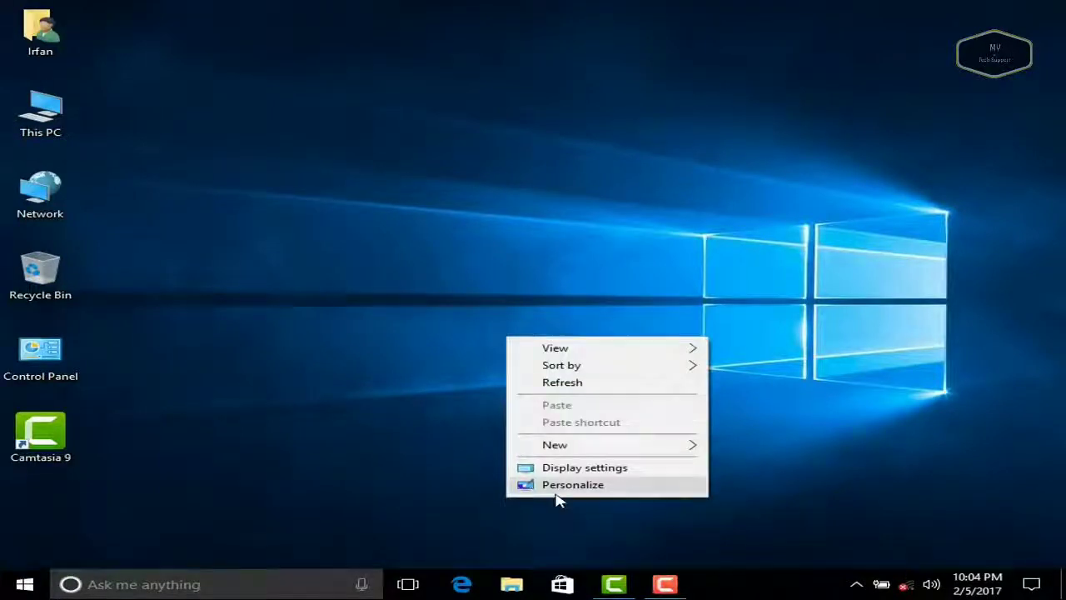
{"action": "left_click", "coordinate": [560, 468]}
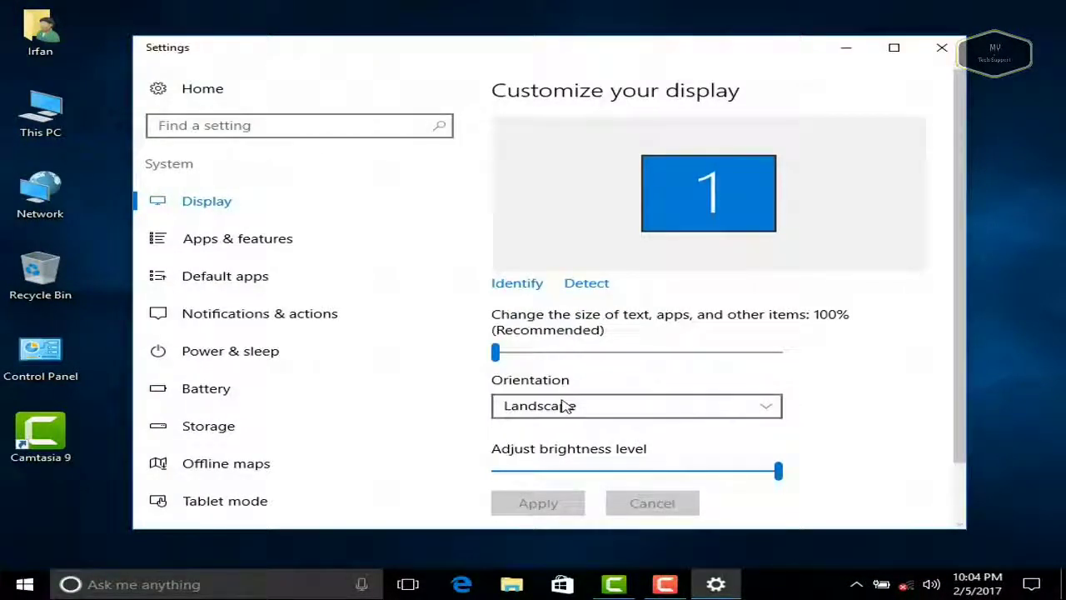
{"action": "left_click", "coordinate": [594, 410]}
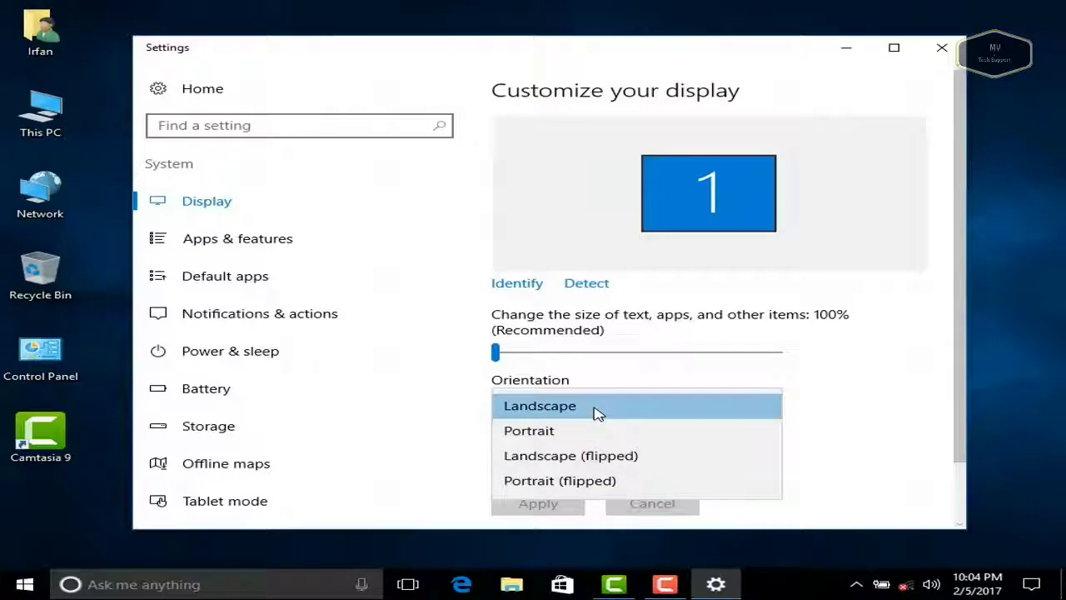
{"action": "left_click", "coordinate": [597, 411]}
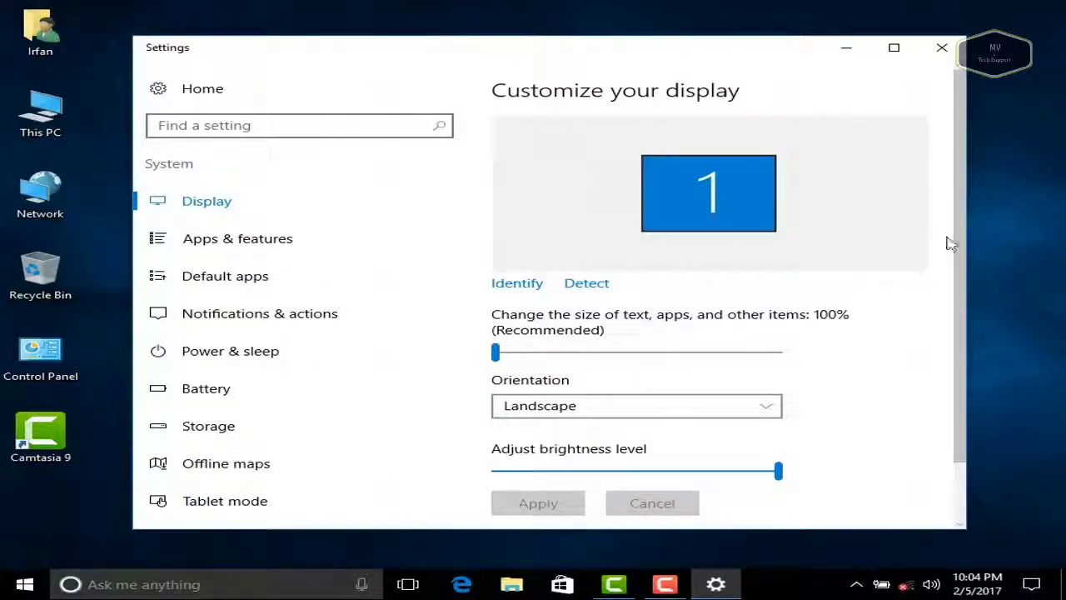
- Check the available screen resolutions in the advanced display settings, keeping 1024 × 768, and close Settings
{"action": "scroll", "coordinate": [957, 242], "scroll_direction": "down", "scroll_amount": 2}
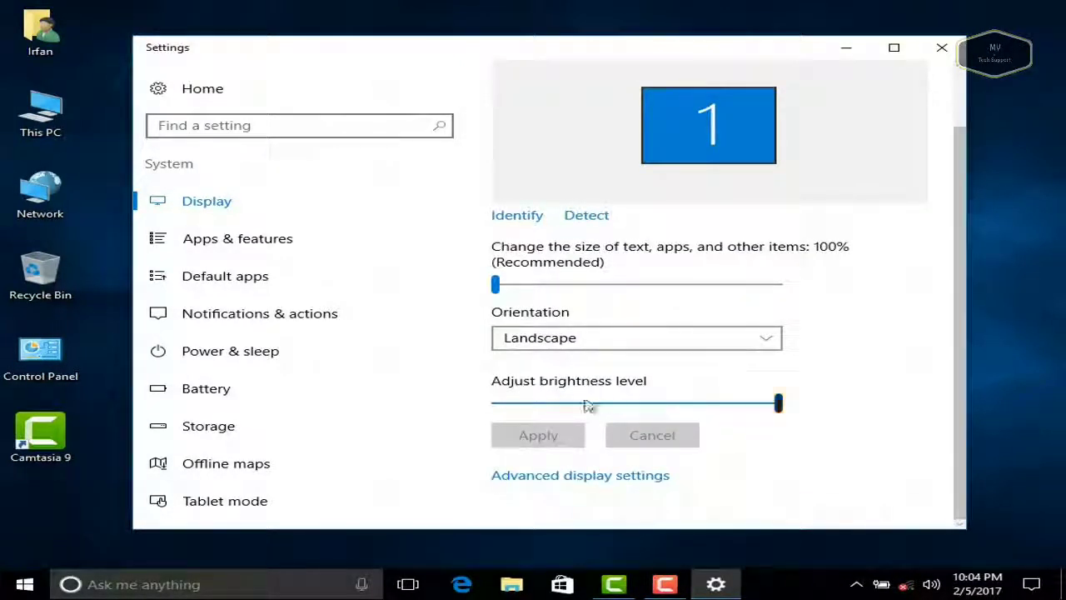
{"action": "left_click", "coordinate": [596, 477]}
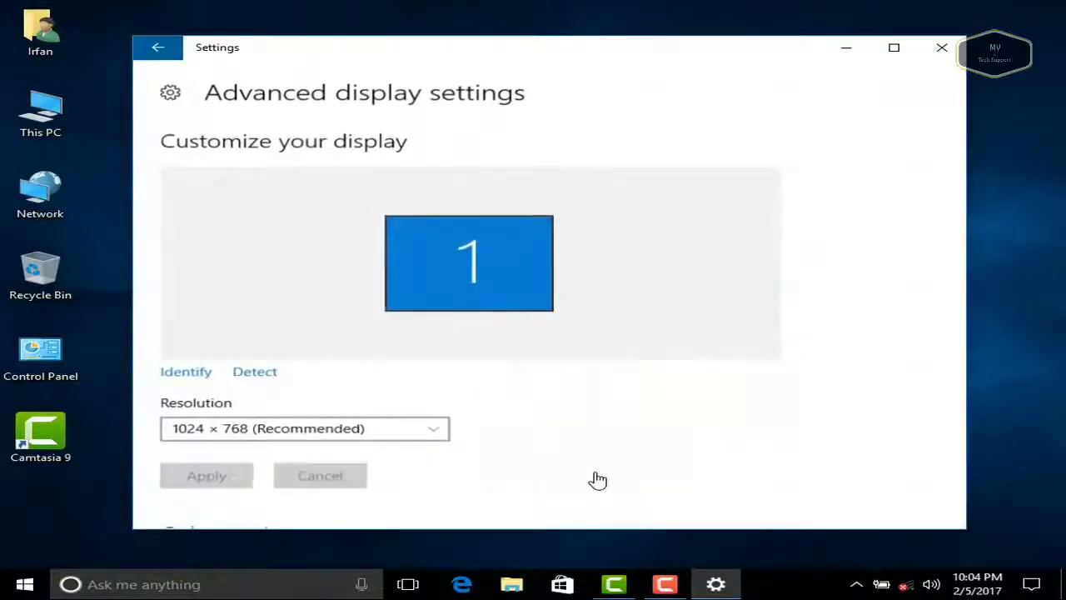
{"action": "left_click", "coordinate": [405, 435]}
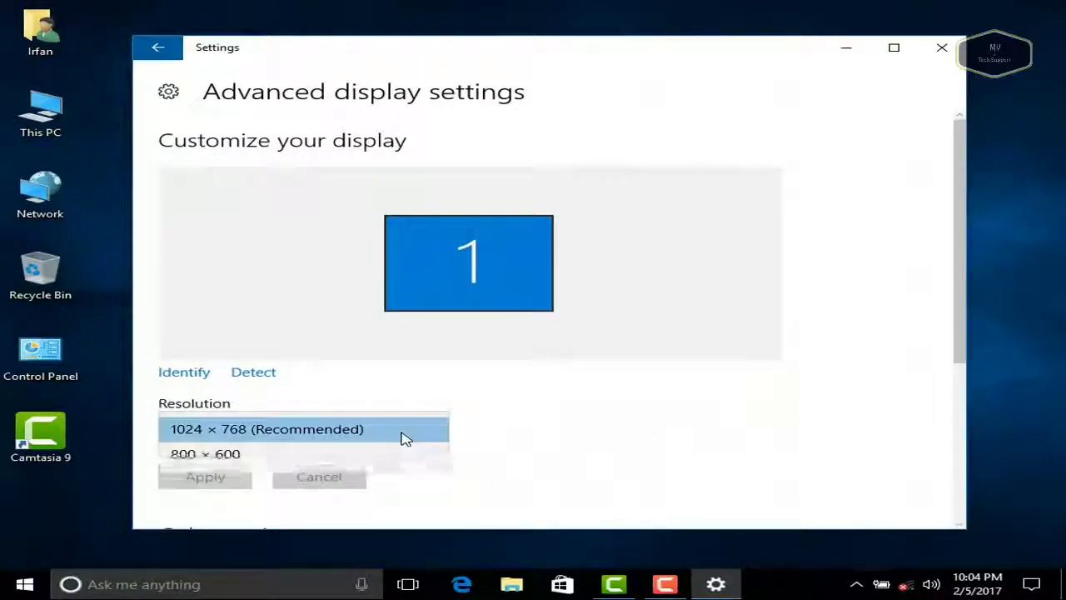
{"action": "left_click", "coordinate": [404, 435]}
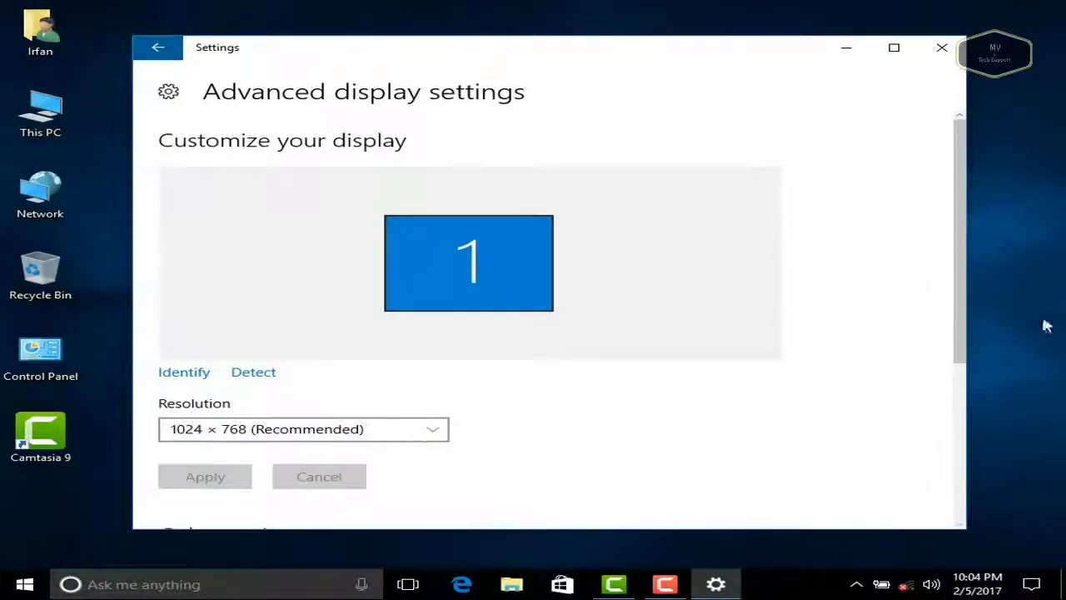
{"action": "mouse_move", "coordinate": [963, 316]}
{"action": "left_mouse_down"}
{"action": "mouse_move", "coordinate": [968, 464]}
{"action": "mouse_move", "coordinate": [963, 300]}
{"action": "left_mouse_up"}
{"action": "left_click", "coordinate": [941, 49]}
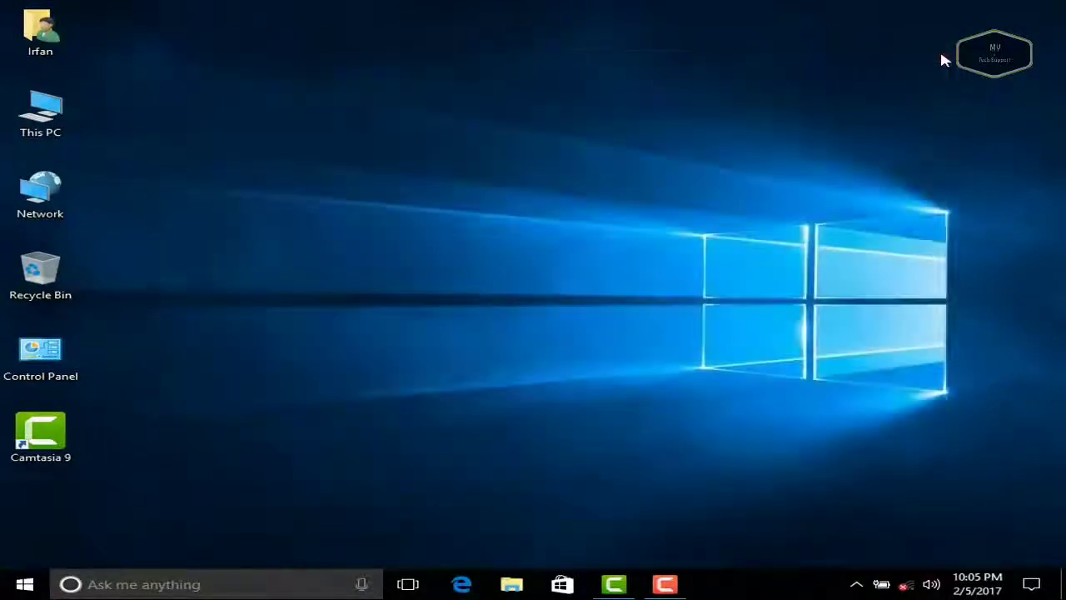
- Refresh the desktop, view its background personalization settings, and close them
{"action": "right_click", "coordinate": [387, 121]}
{"action": "left_click", "coordinate": [446, 160]}
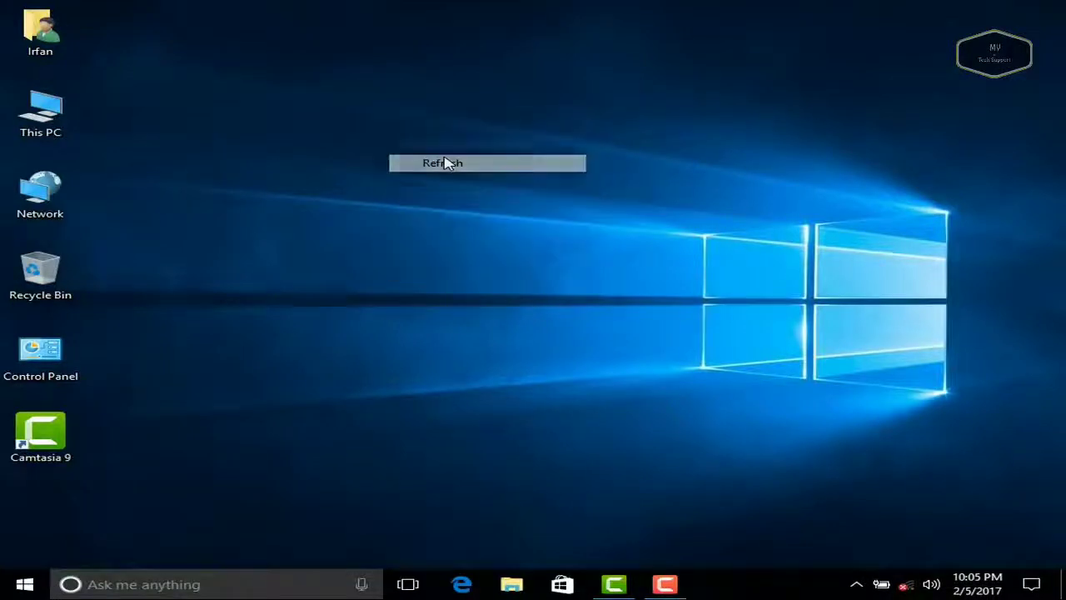
{"action": "right_click", "coordinate": [444, 158]}
{"action": "left_click", "coordinate": [529, 307]}
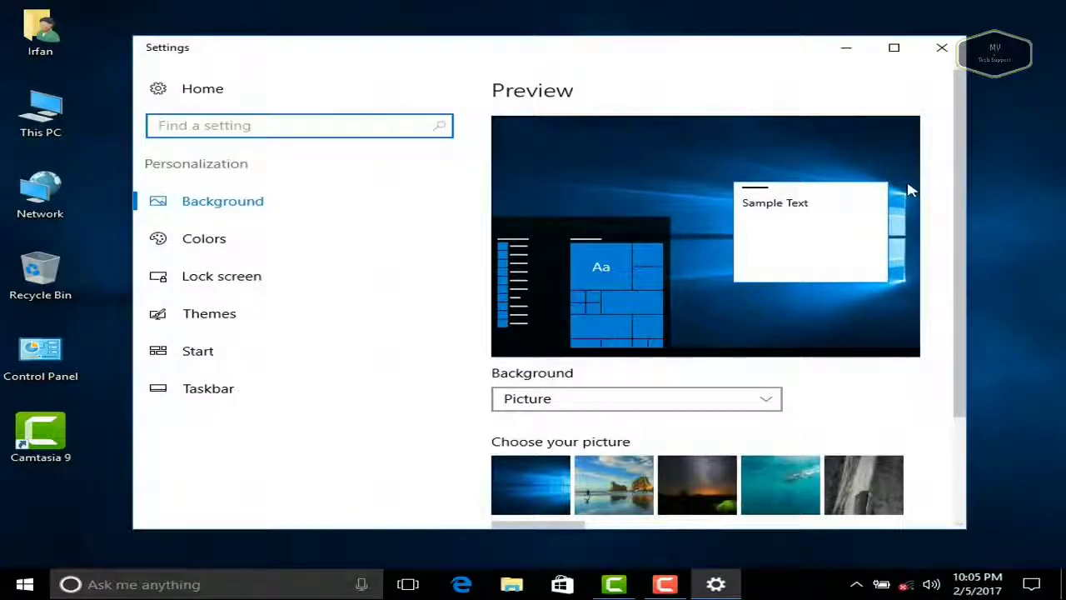
{"action": "left_click", "coordinate": [942, 47]}
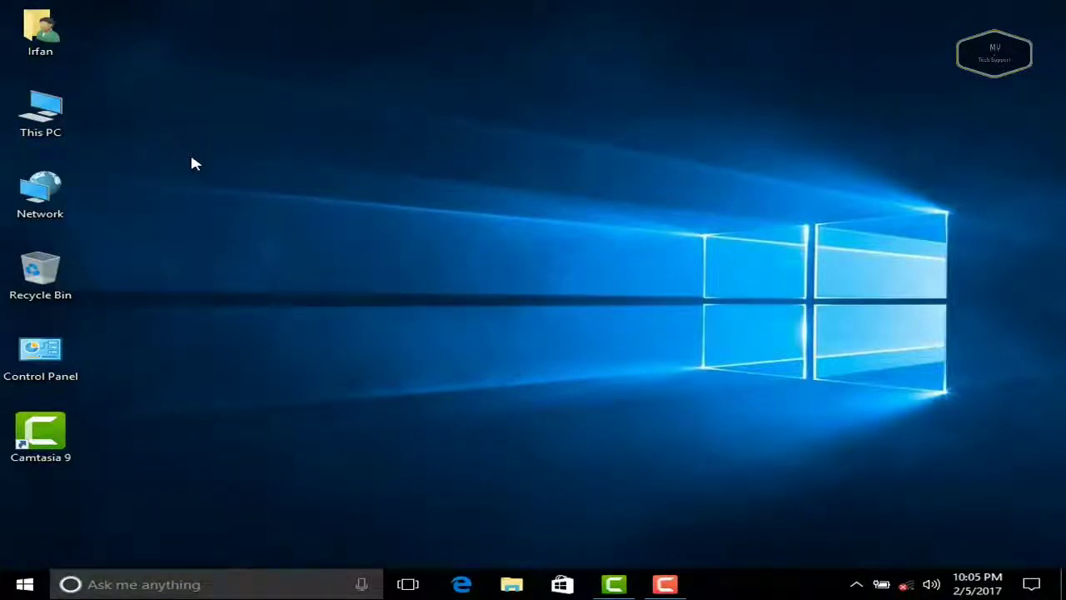
- Refresh the desktop and open Device Manager from the system properties of This PC
{"action": "right_click", "coordinate": [249, 138]}
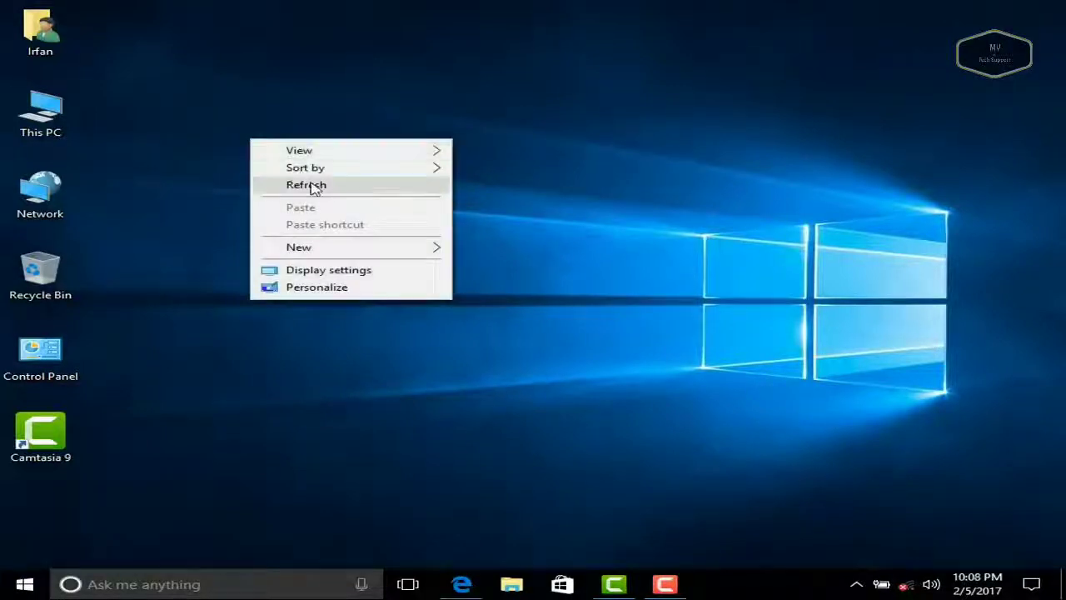
{"action": "left_click", "coordinate": [311, 184]}
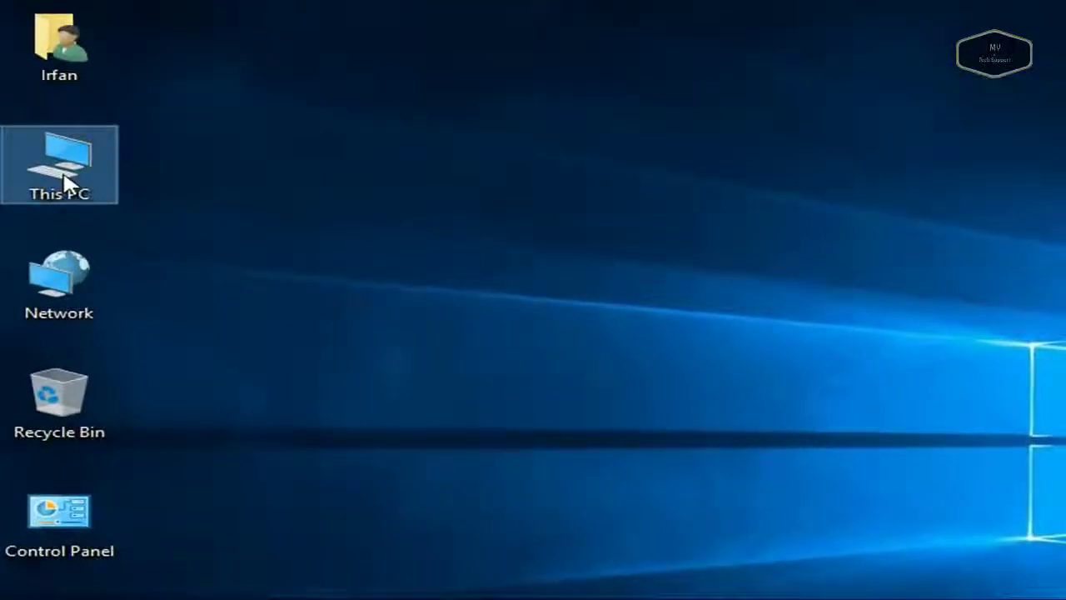
{"action": "right_click", "coordinate": [65, 176]}
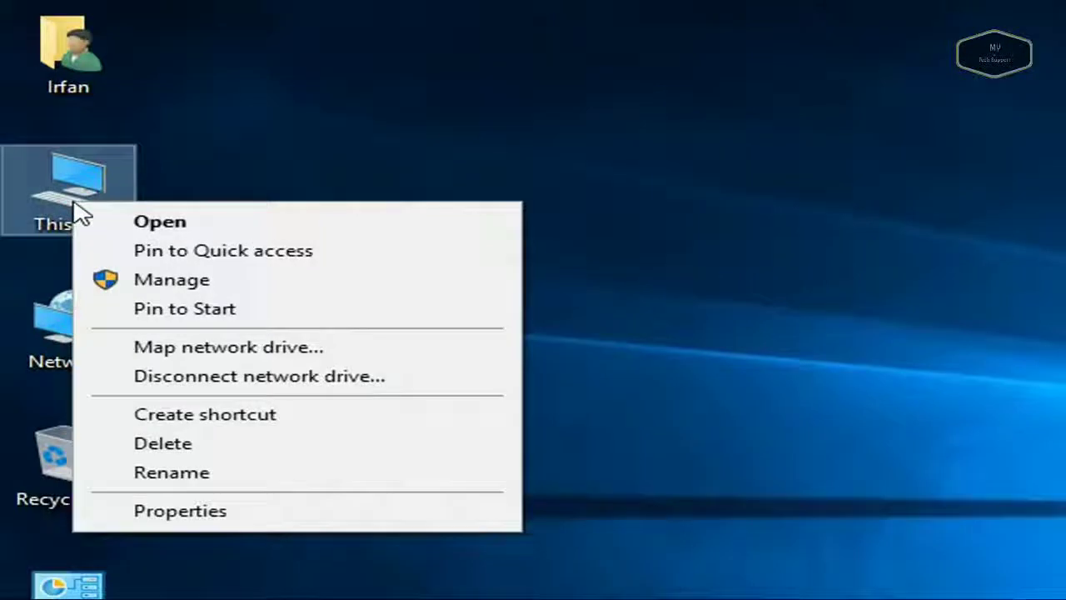
{"action": "left_click", "coordinate": [208, 511]}
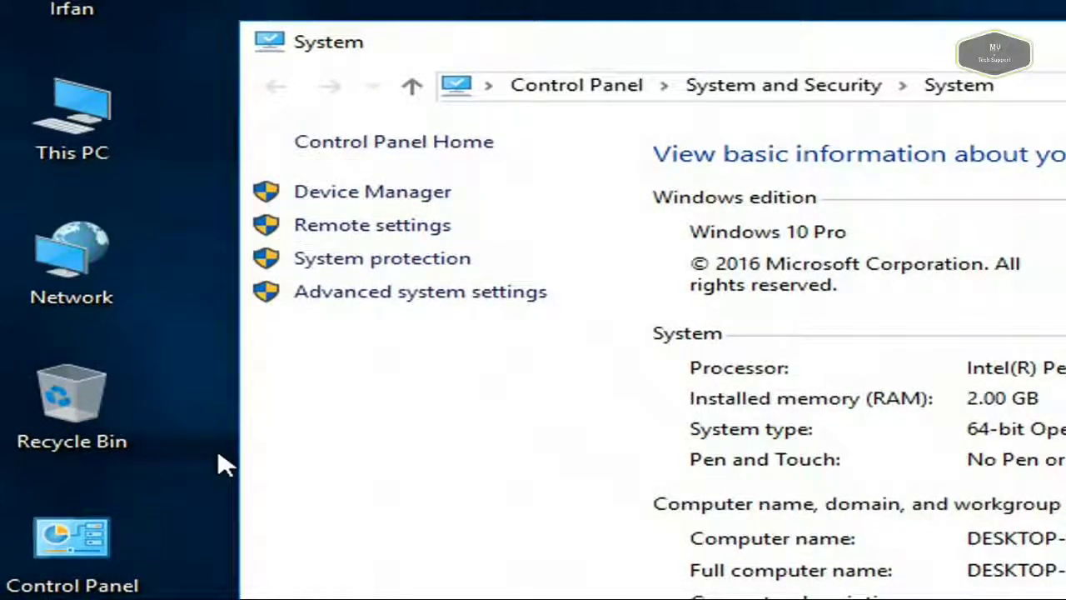
{"action": "left_click", "coordinate": [374, 197]}
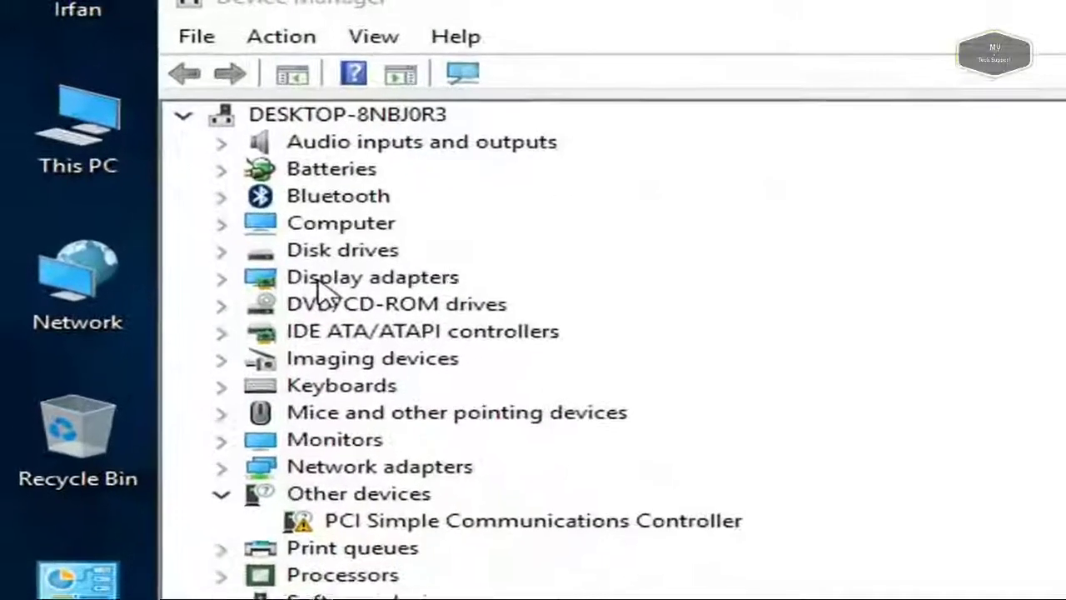
- Update the Microsoft Basic Display Adapter driver under Display adapters by searching automatically for updated driver software
{"action": "left_click", "coordinate": [334, 292]}
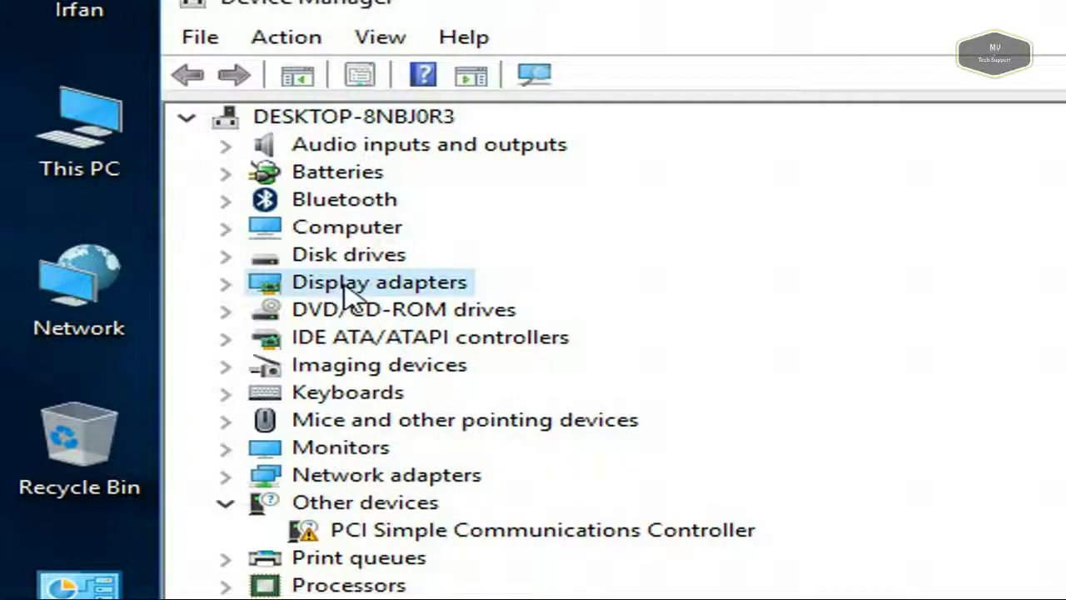
{"action": "left_click", "coordinate": [333, 287]}
{"action": "double_click", "coordinate": [343, 285]}
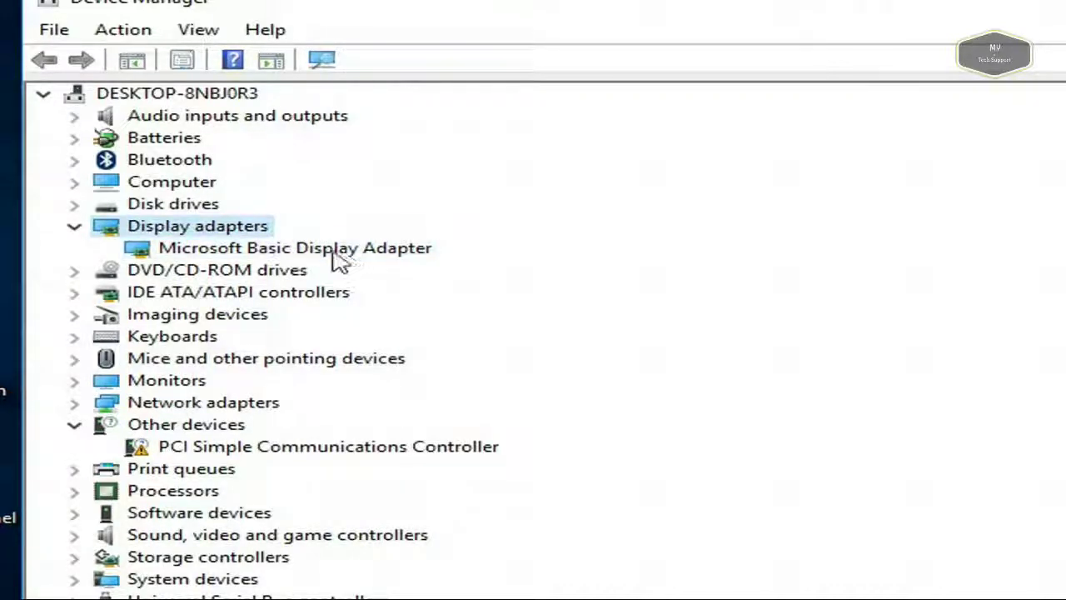
{"action": "left_click", "coordinate": [300, 260]}
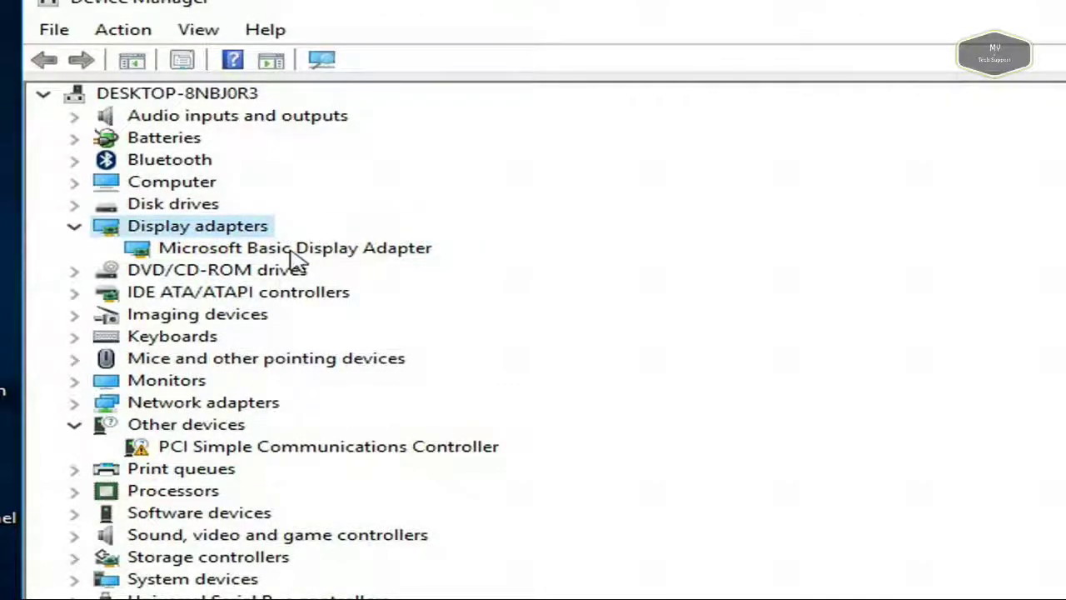
{"action": "right_click", "coordinate": [298, 250]}
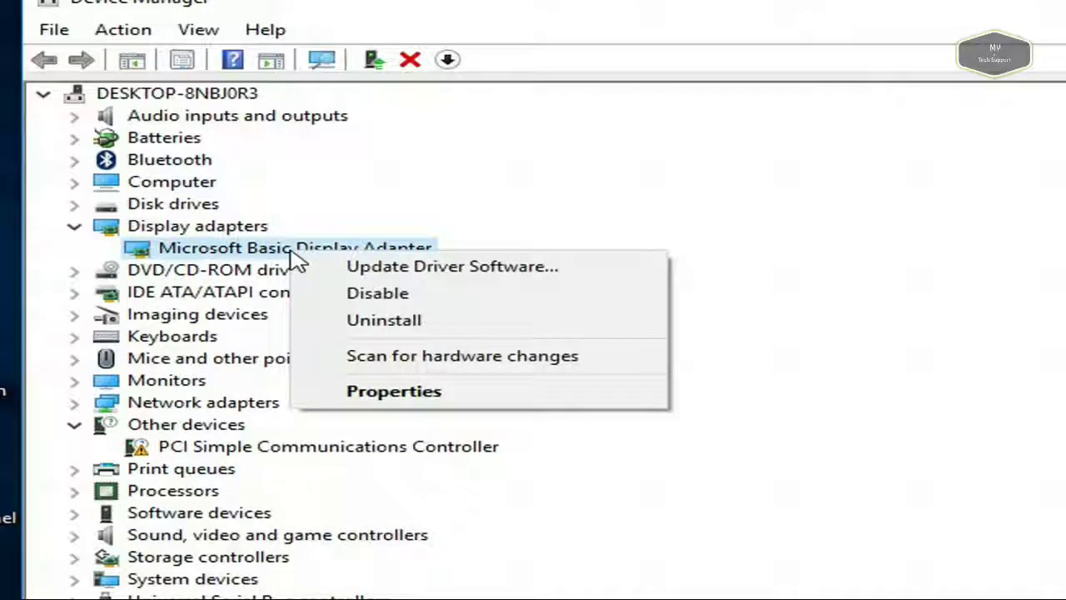
{"action": "left_click", "coordinate": [387, 270]}
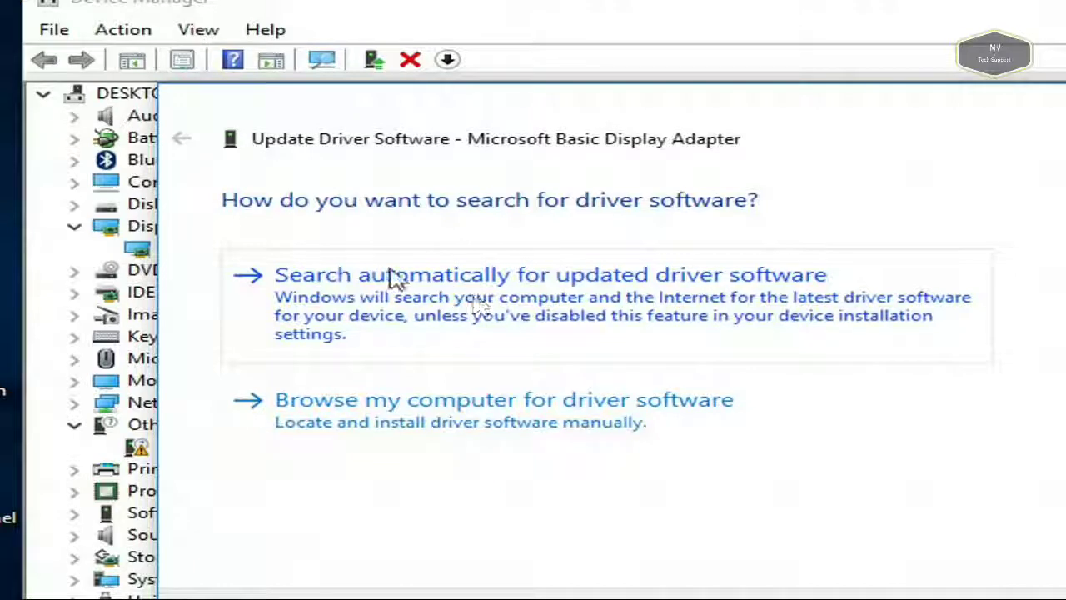
{"action": "left_click", "coordinate": [479, 304]}
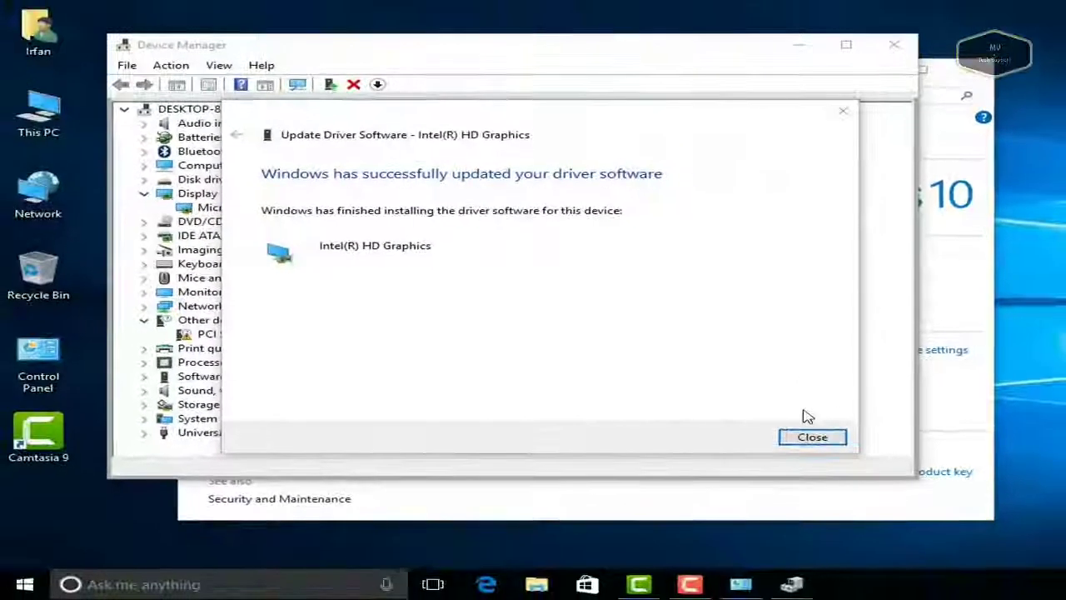
{"action": "left_click", "coordinate": [812, 437]}
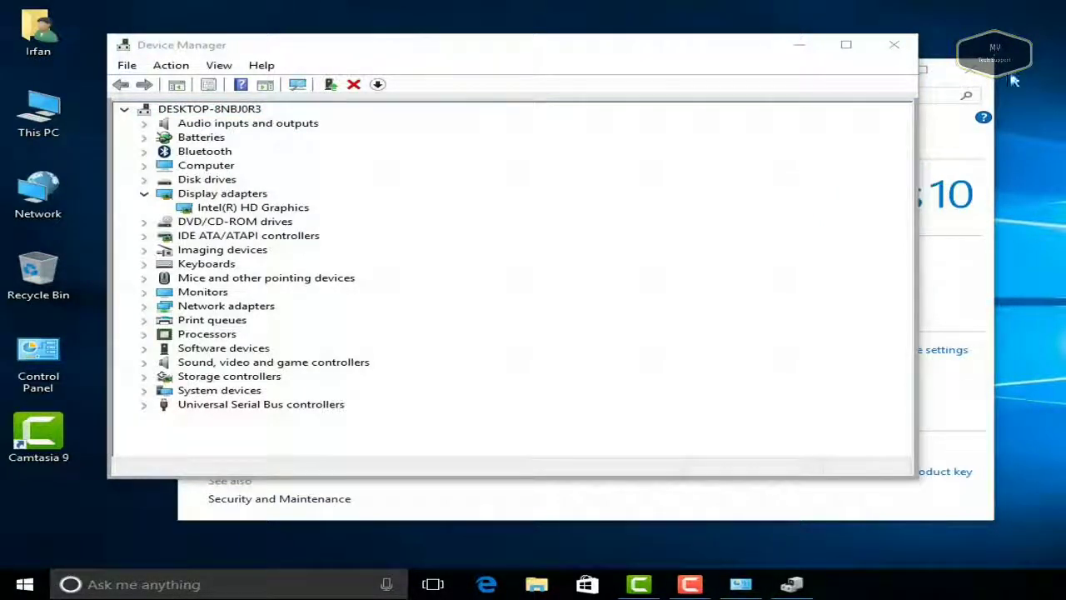
- Review the driver information of the Intel(R) HD Graphics adapter, and close Device Manager and the System window
{"action": "left_click", "coordinate": [267, 208]}
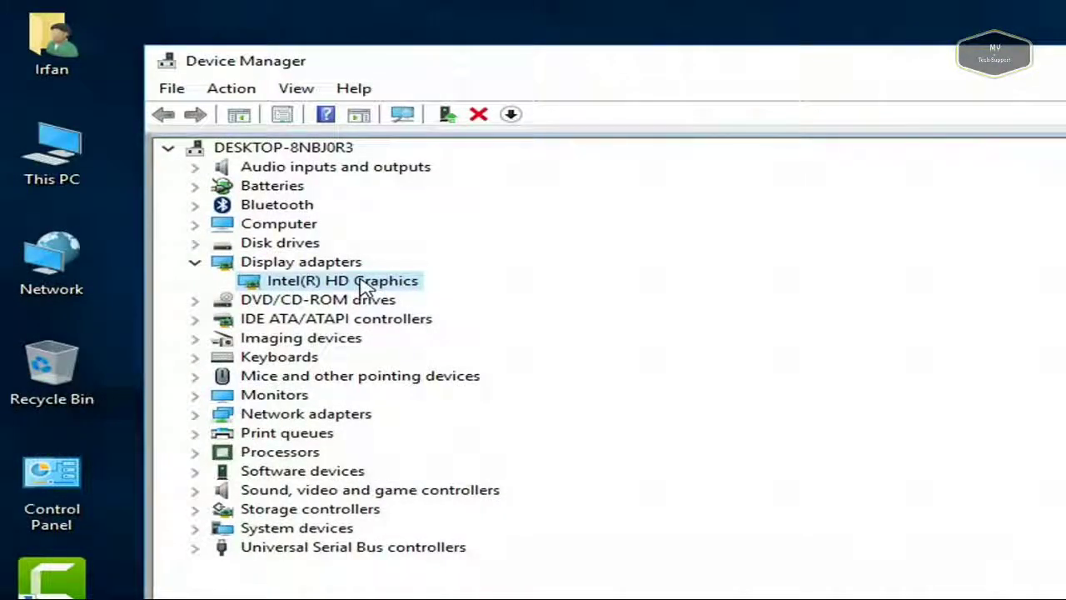
{"action": "double_click", "coordinate": [362, 283]}
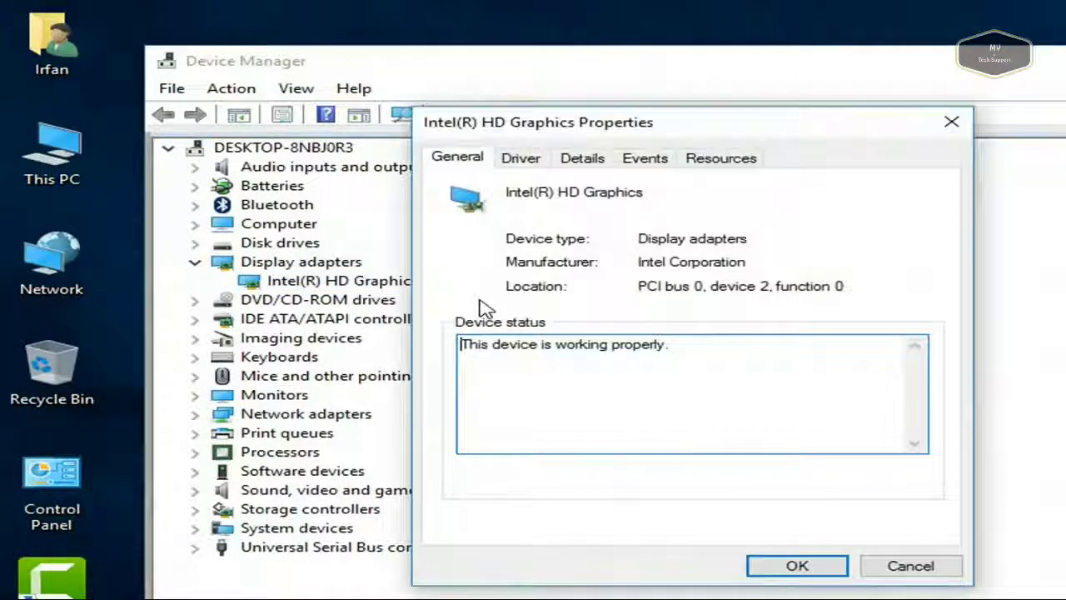
{"action": "left_click", "coordinate": [520, 160]}
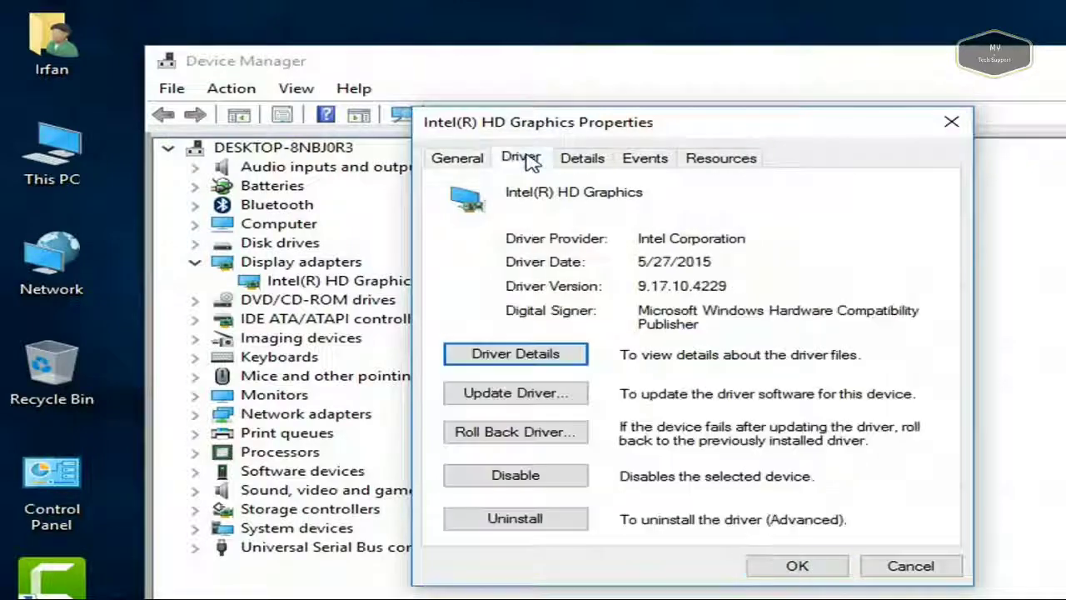
{"action": "left_click", "coordinate": [956, 125]}
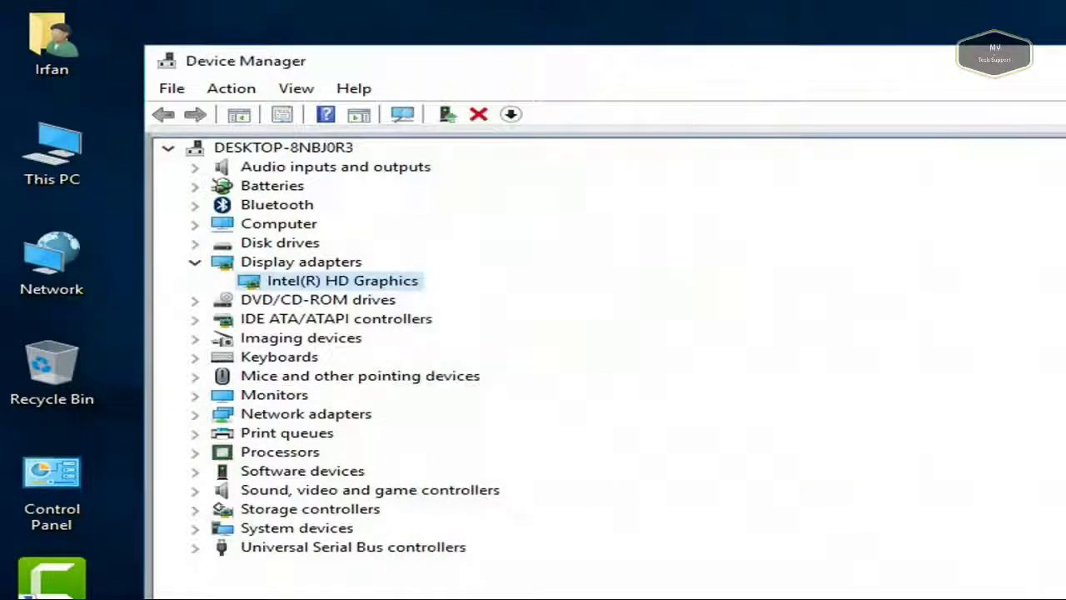
{"action": "left_click", "coordinate": [1062, 61]}
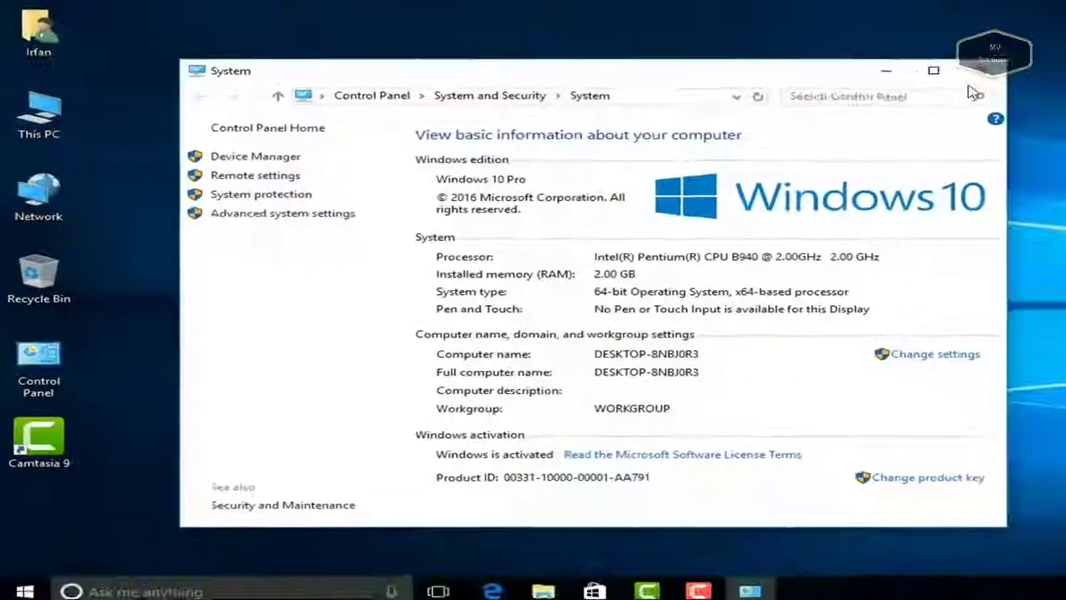
{"action": "left_click", "coordinate": [966, 74]}
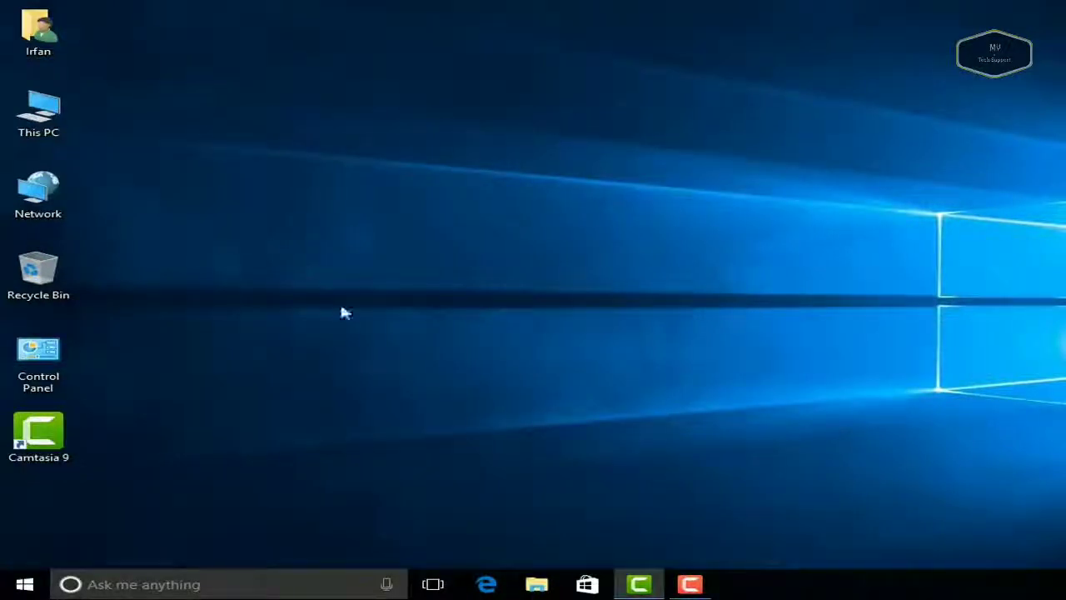
{"action": "left_click", "coordinate": [66, 128]}
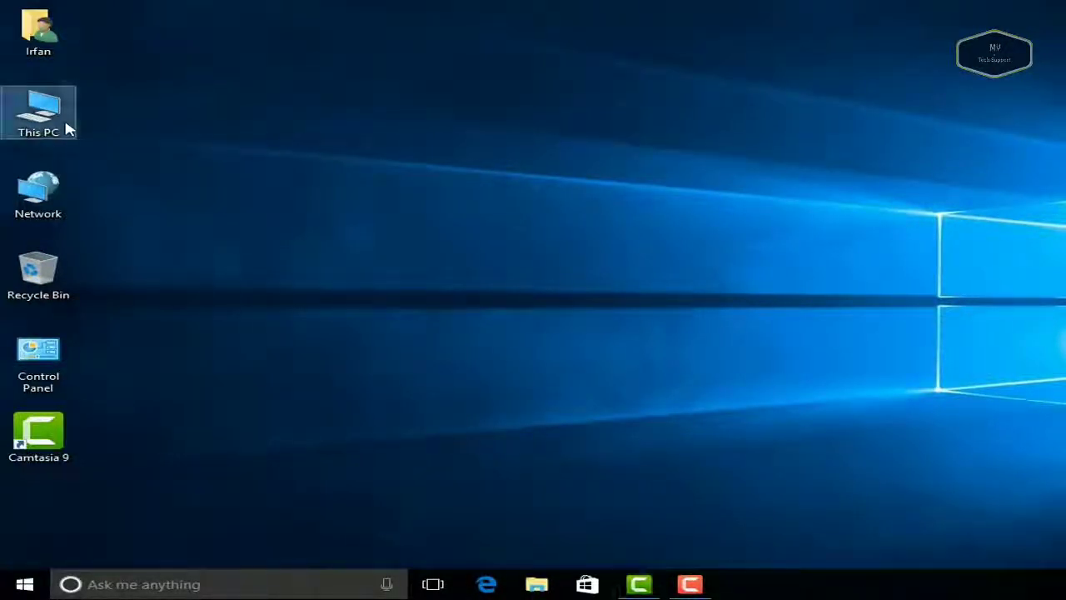
{"action": "key", "text": "Escape"}
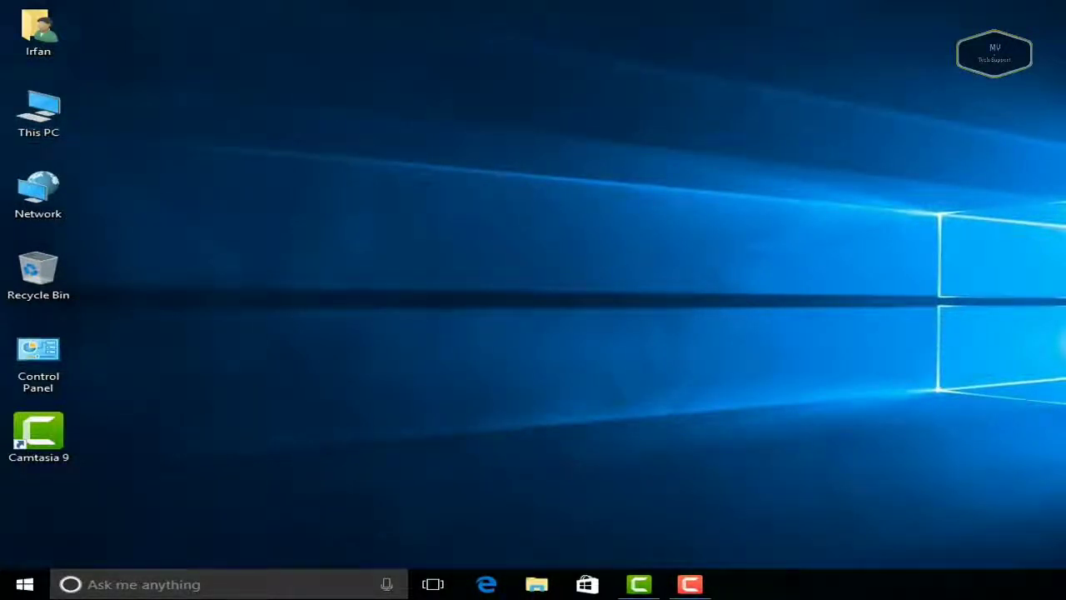
{"action": "right_click", "coordinate": [296, 115]}
{"action": "left_click", "coordinate": [326, 158]}
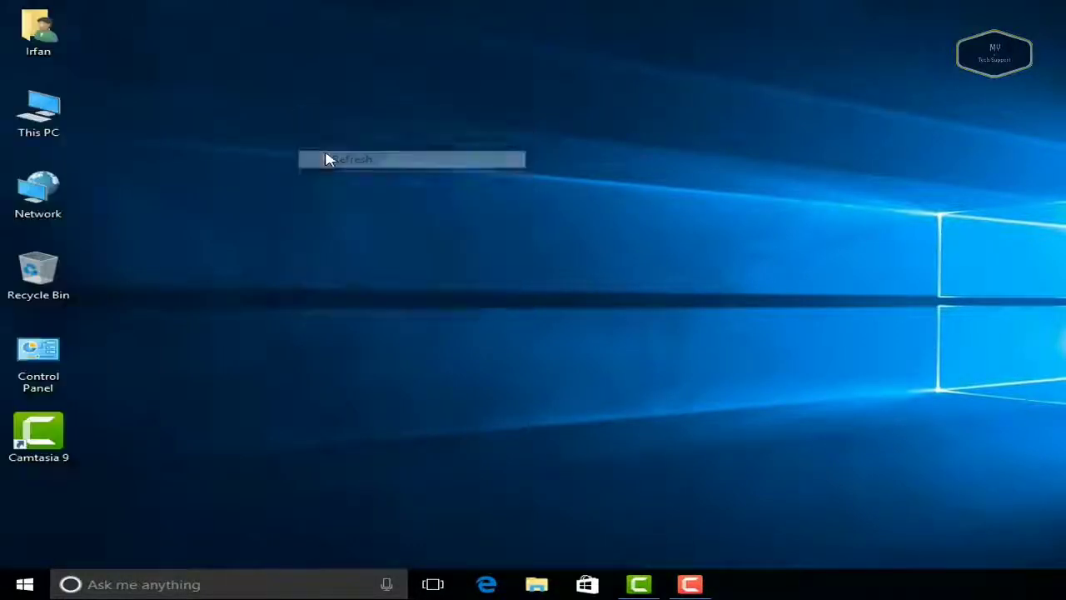
- Open the advanced display settings from the desktop and choose the 1366 × 768 (Recommended) resolution
{"action": "right_click", "coordinate": [325, 158]}
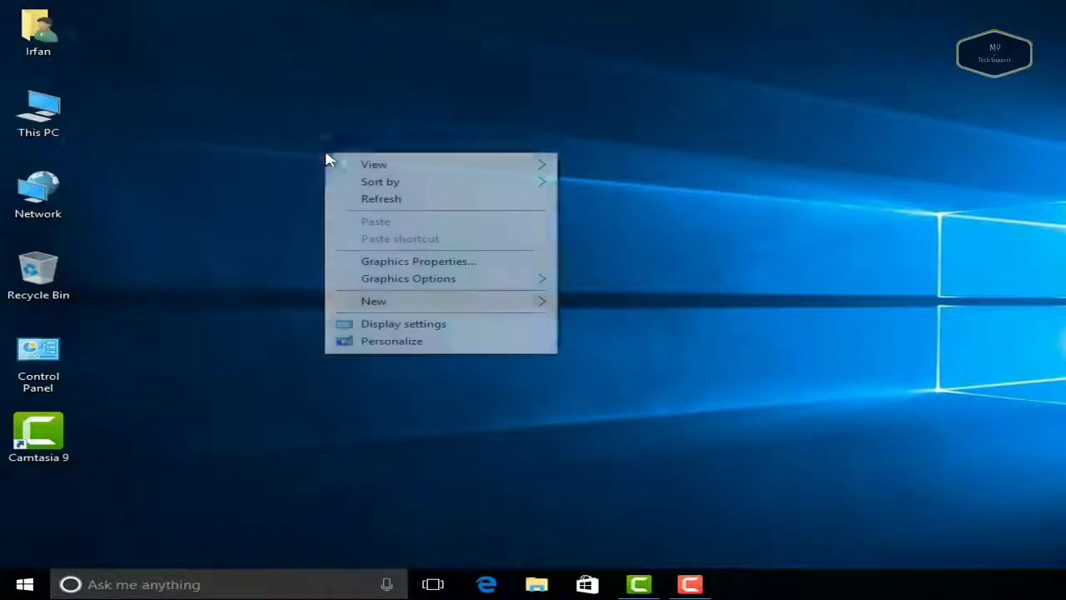
{"action": "left_click", "coordinate": [381, 327]}
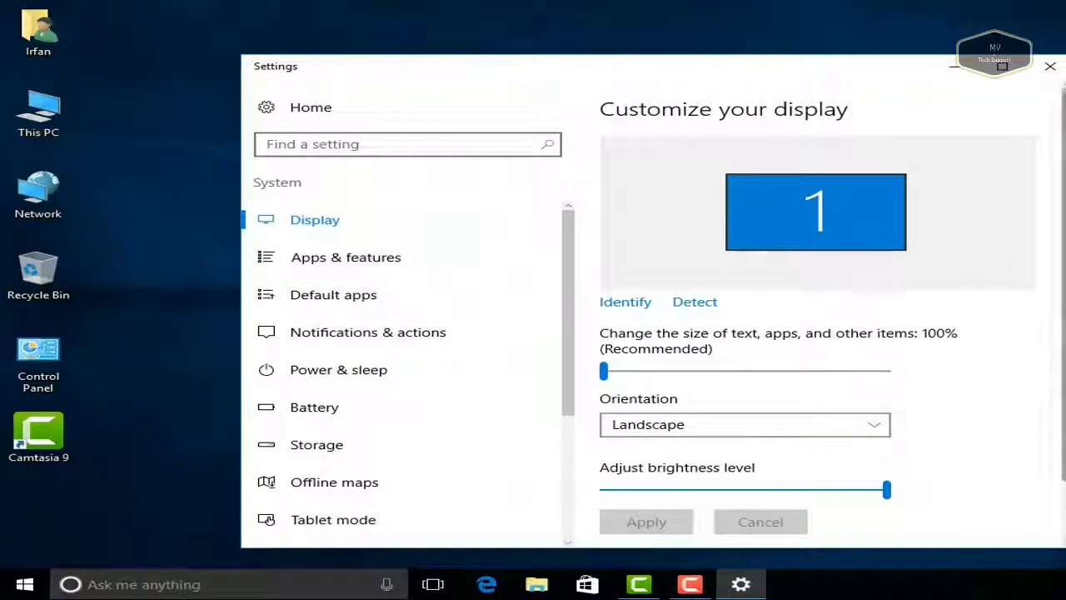
{"action": "scroll", "coordinate": [797, 290], "scroll_direction": "down", "scroll_amount": 1}
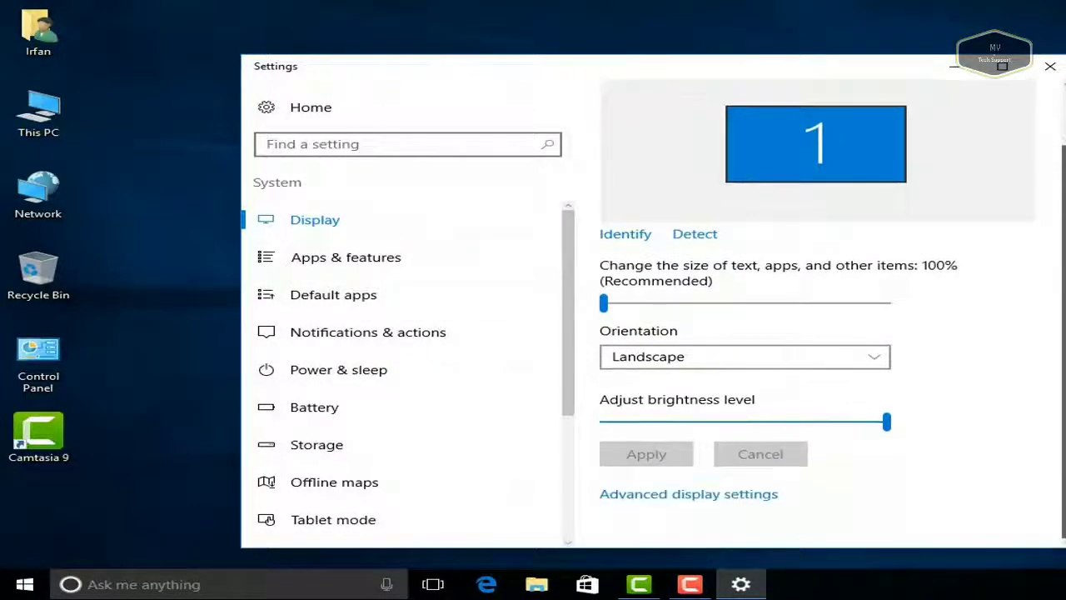
{"action": "left_click", "coordinate": [721, 495]}
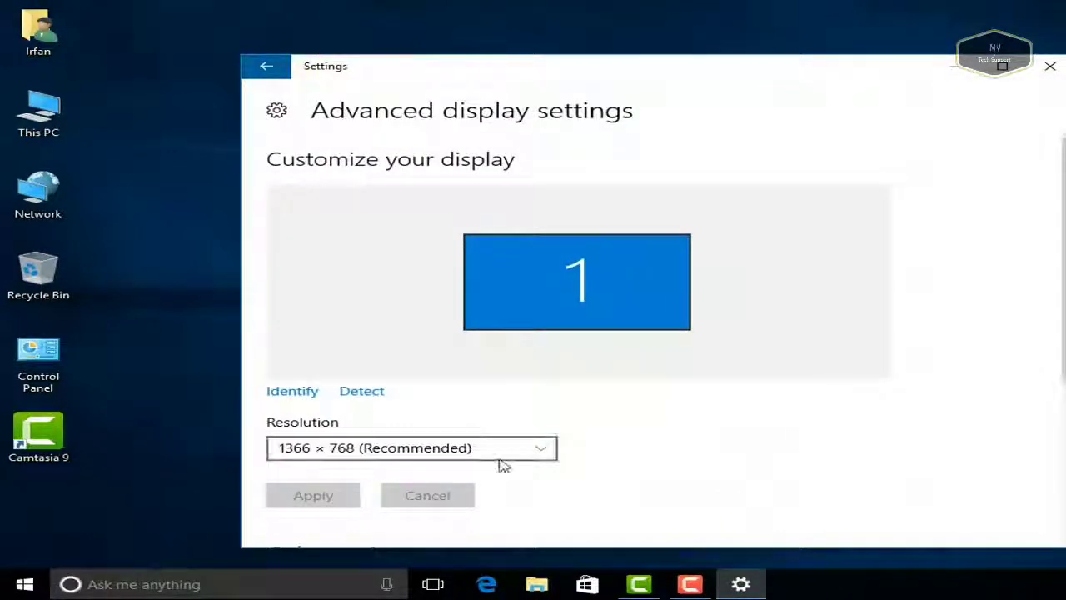
{"action": "left_click", "coordinate": [500, 451]}
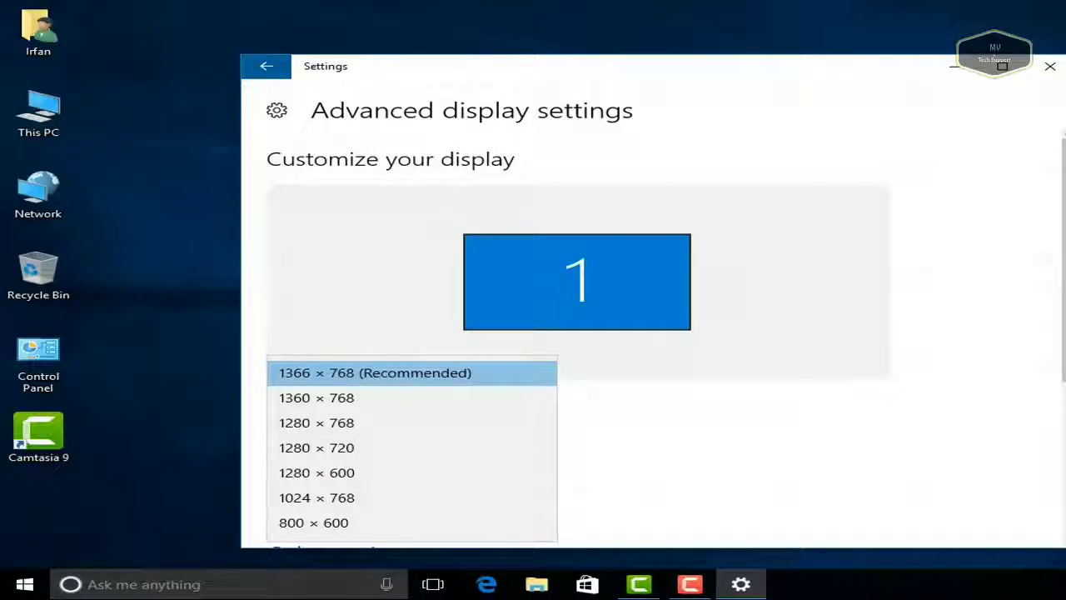
{"action": "left_click", "coordinate": [375, 372]}
- Open the display adapter properties from the related settings to view the adapter type and information
{"action": "scroll", "coordinate": [1058, 407], "scroll_direction": "down", "scroll_amount": 2}
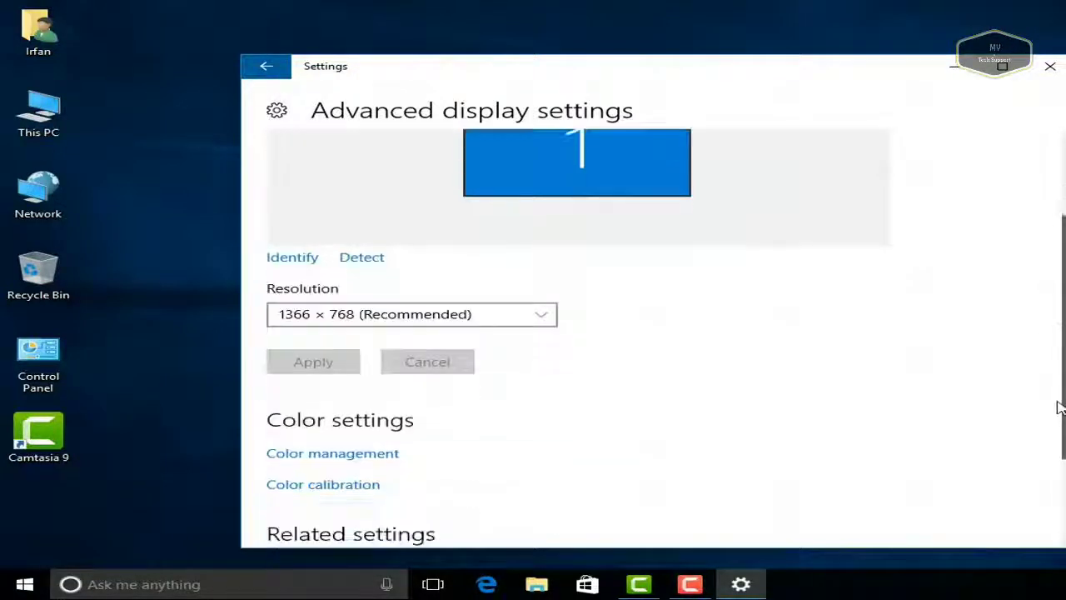
{"action": "scroll", "coordinate": [1058, 406], "scroll_direction": "down", "scroll_amount": 1}
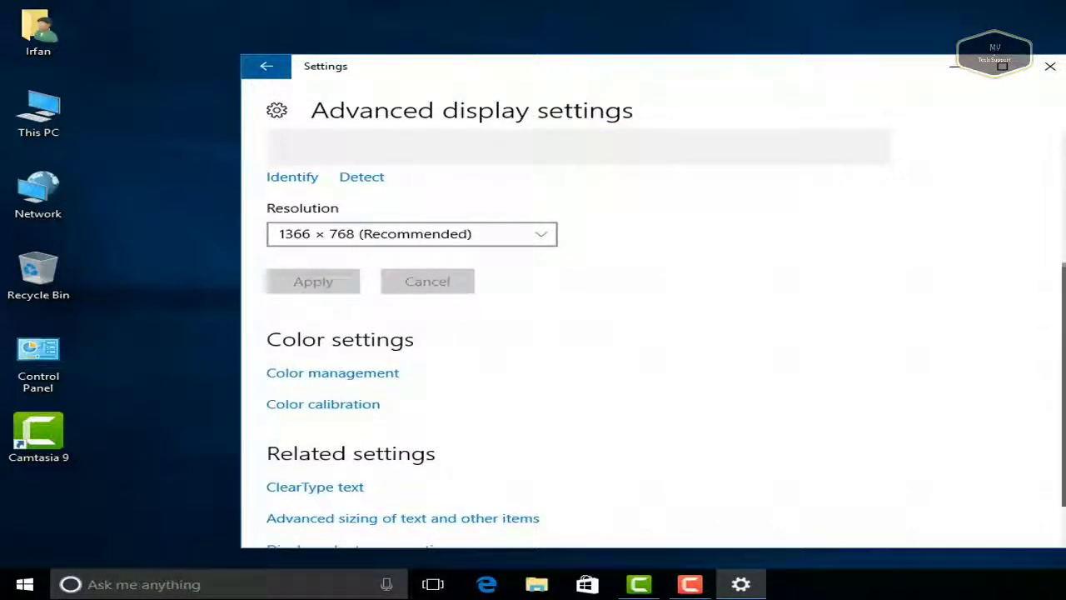
{"action": "scroll", "coordinate": [1062, 414], "scroll_direction": "down", "scroll_amount": 1}
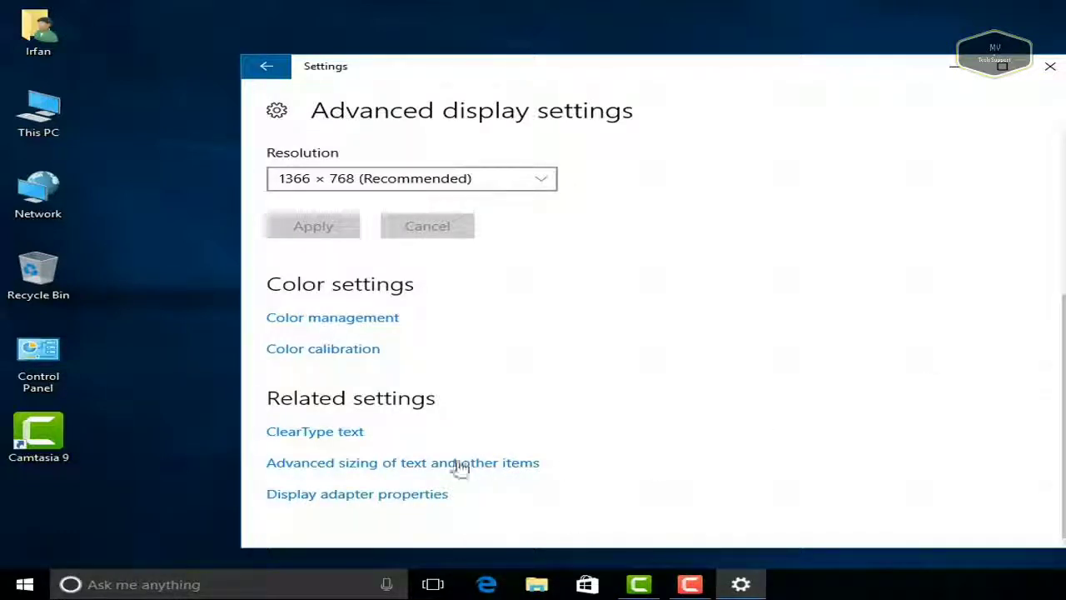
{"action": "left_click", "coordinate": [376, 496]}
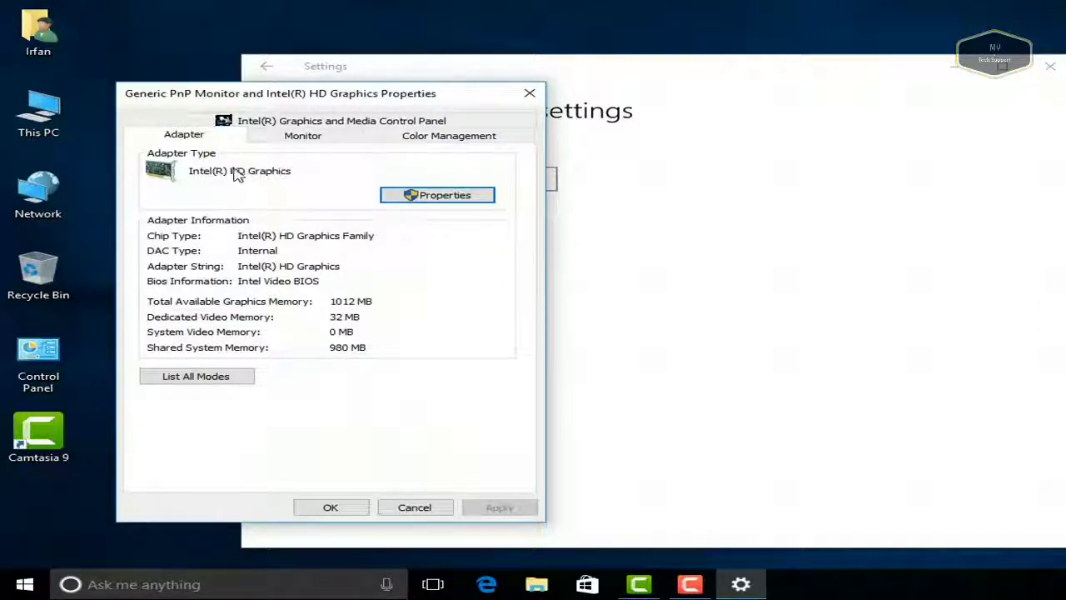
- Open the Intel Graphics and Media Control Panel in Basic Mode, view its general display settings, and close it
{"action": "left_click", "coordinate": [310, 123]}
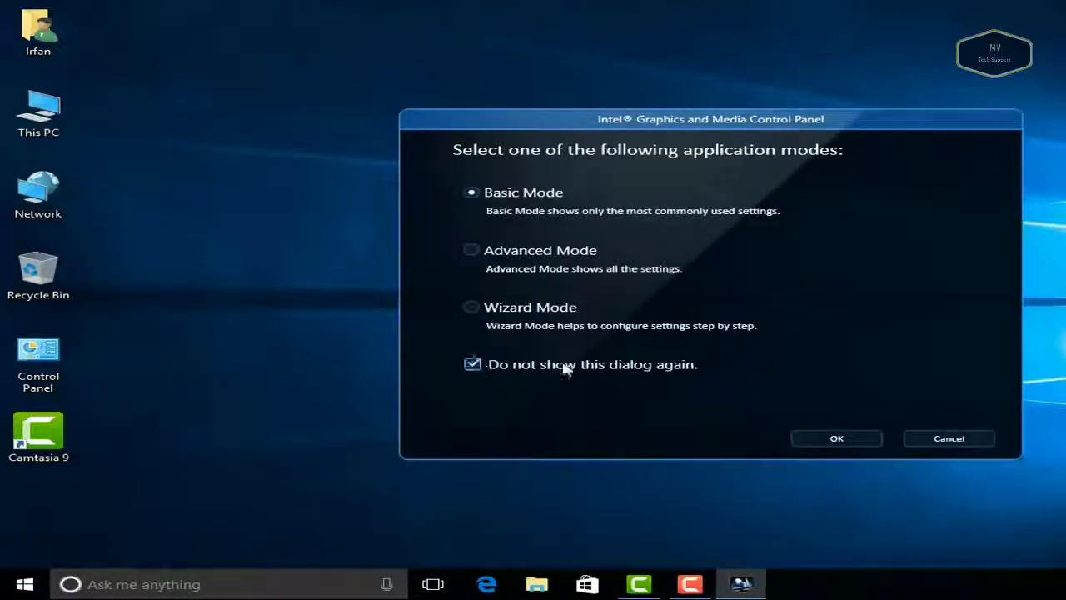
{"action": "left_click", "coordinate": [851, 441]}
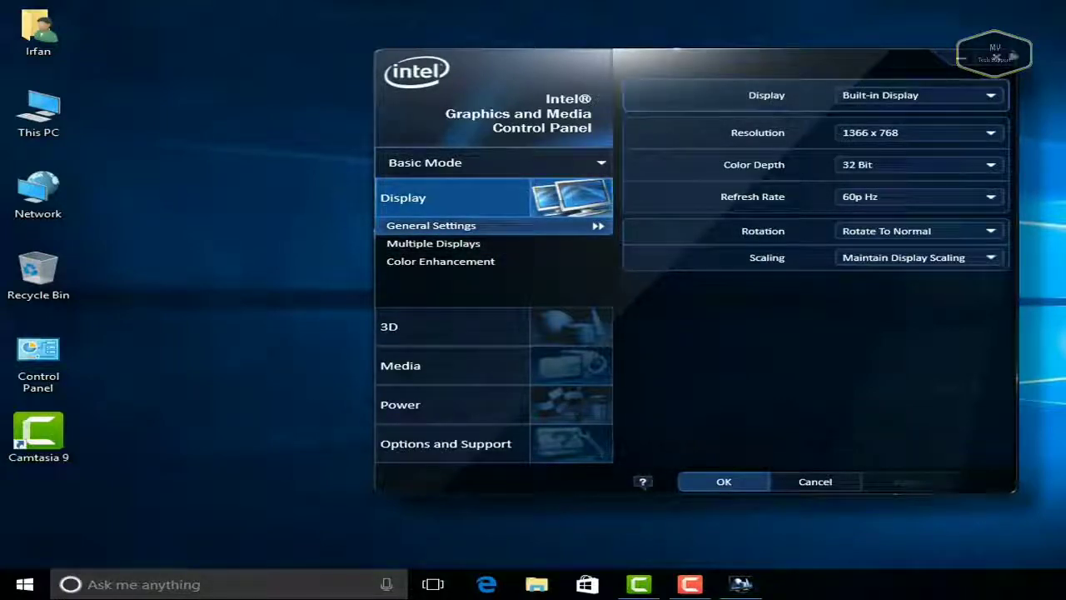
{"action": "left_click", "coordinate": [1010, 58]}
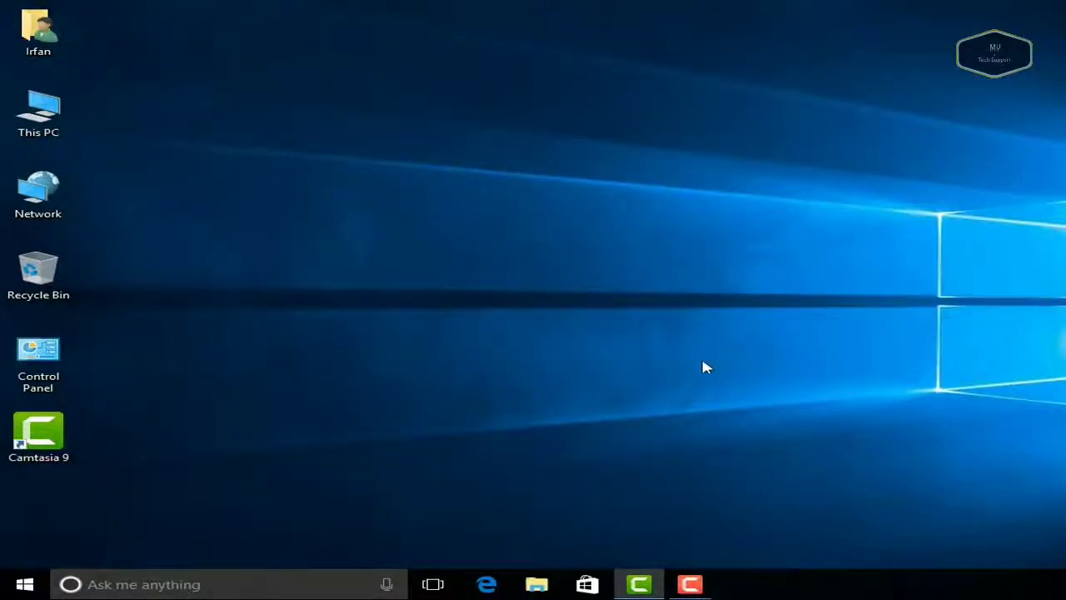